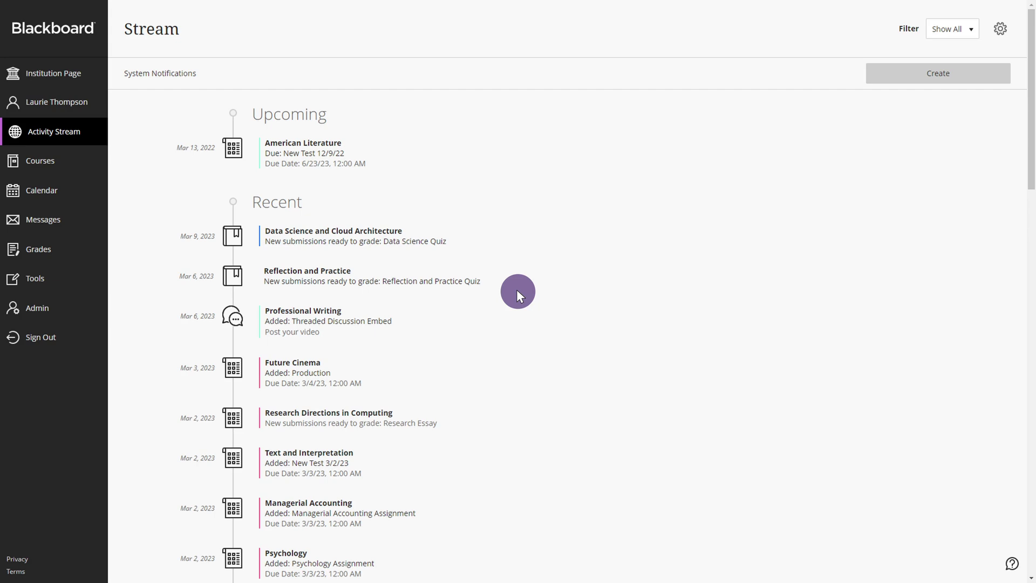
Go from Courses into the Social Psychology course and show its Discussions page.
{"action": "left_click", "coordinate": [50, 162]}
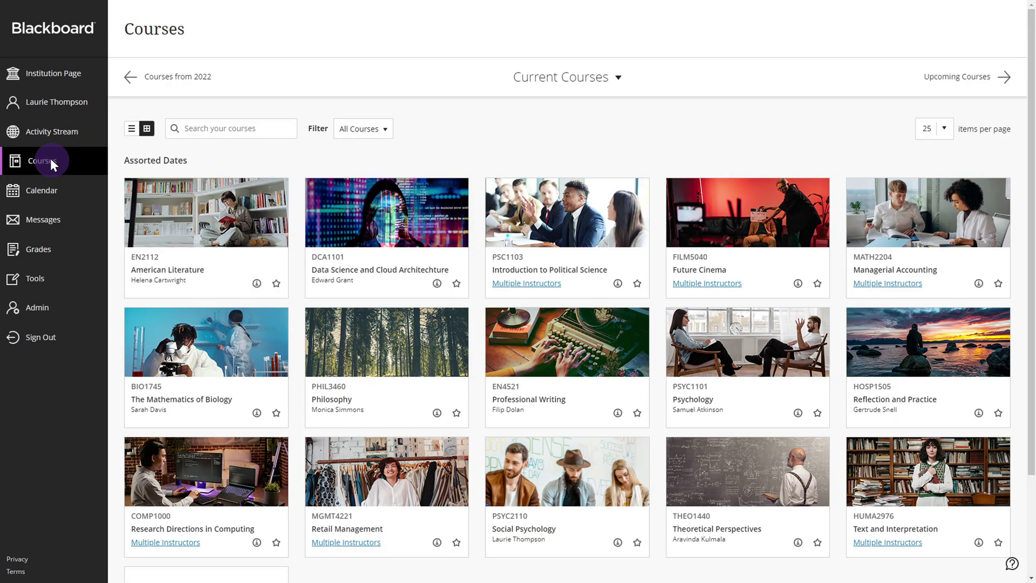
{"action": "left_click", "coordinate": [567, 490]}
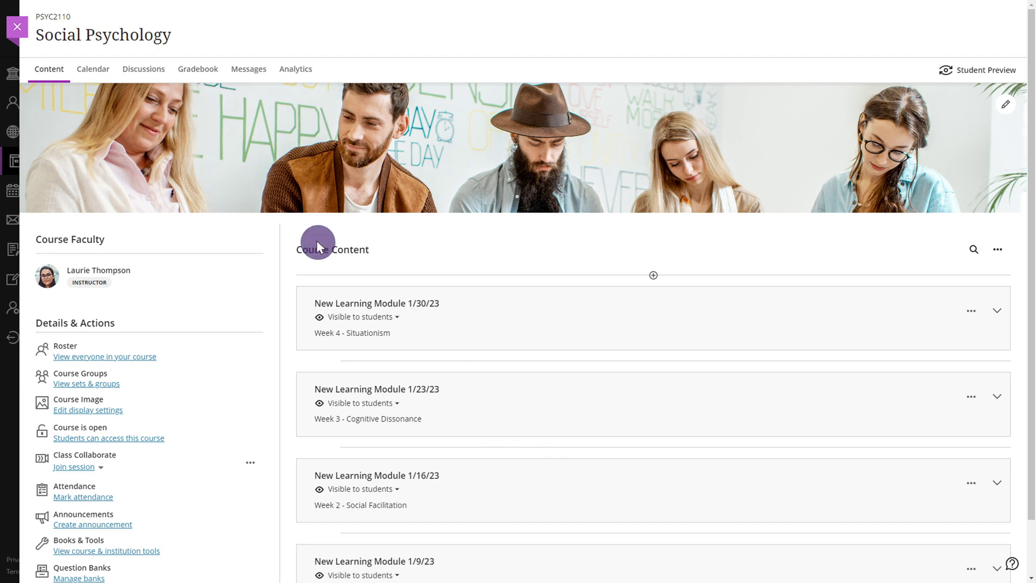
{"action": "left_click", "coordinate": [143, 70]}
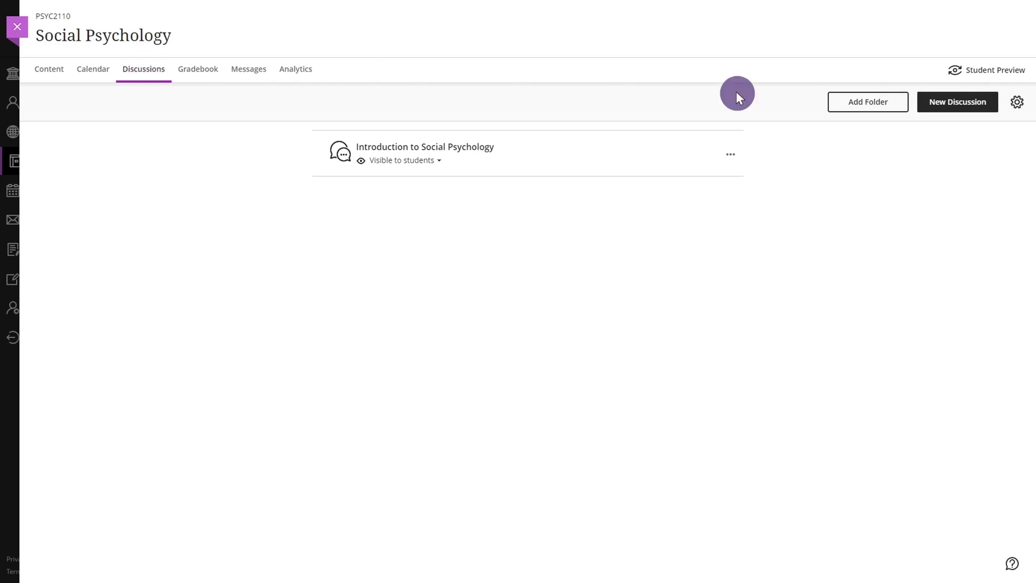
Create a discussion titled 'Social Psychology Discussion' and browse Content Market from its insert-content menu.
{"action": "left_click", "coordinate": [955, 101]}
{"action": "left_click", "coordinate": [856, 30]}
{"action": "type", "text": "Social Psychology Discussion"}
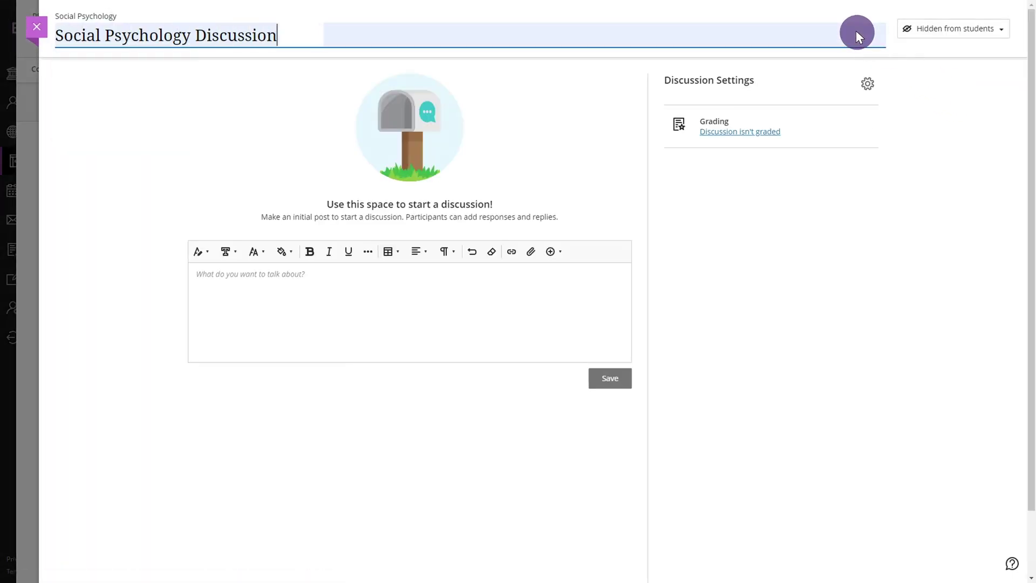
{"action": "key", "text": "Return"}
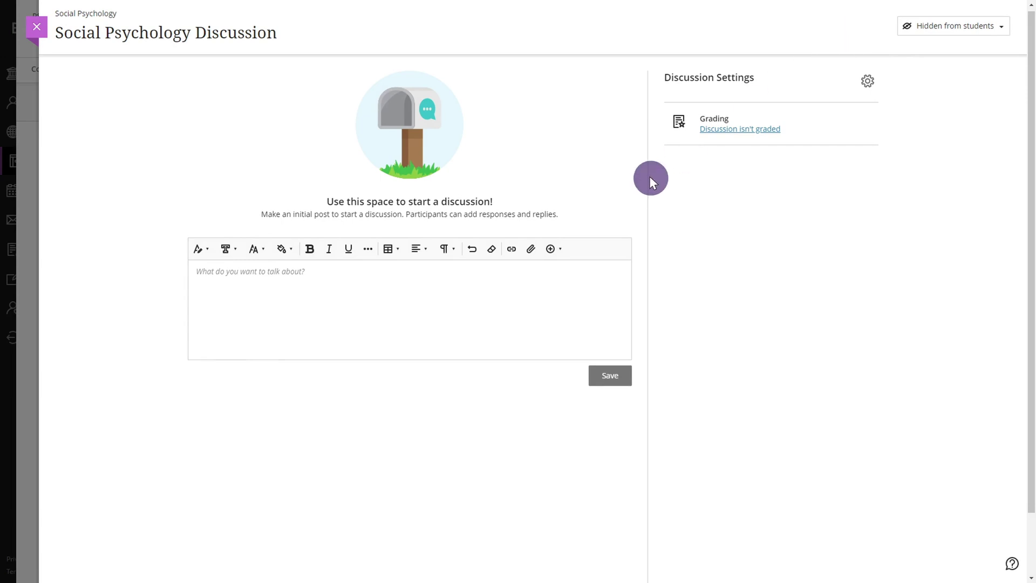
{"action": "left_click", "coordinate": [550, 249]}
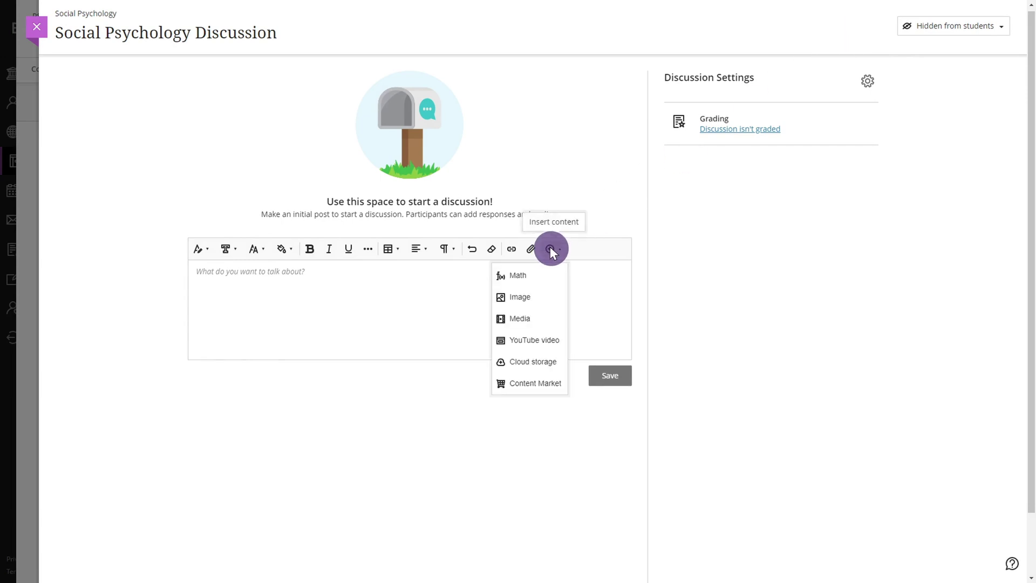
{"action": "left_click", "coordinate": [530, 383]}
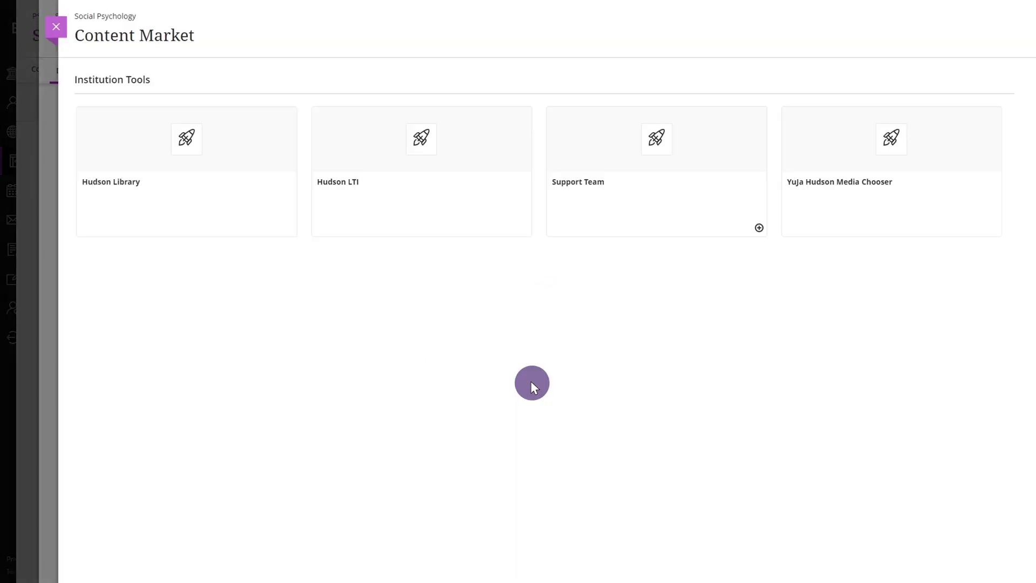
In the YuJa Hudson Media Chooser, search 'Healthy Behaviors', check the filters, and view Upload Media.
{"action": "left_click", "coordinate": [890, 206]}
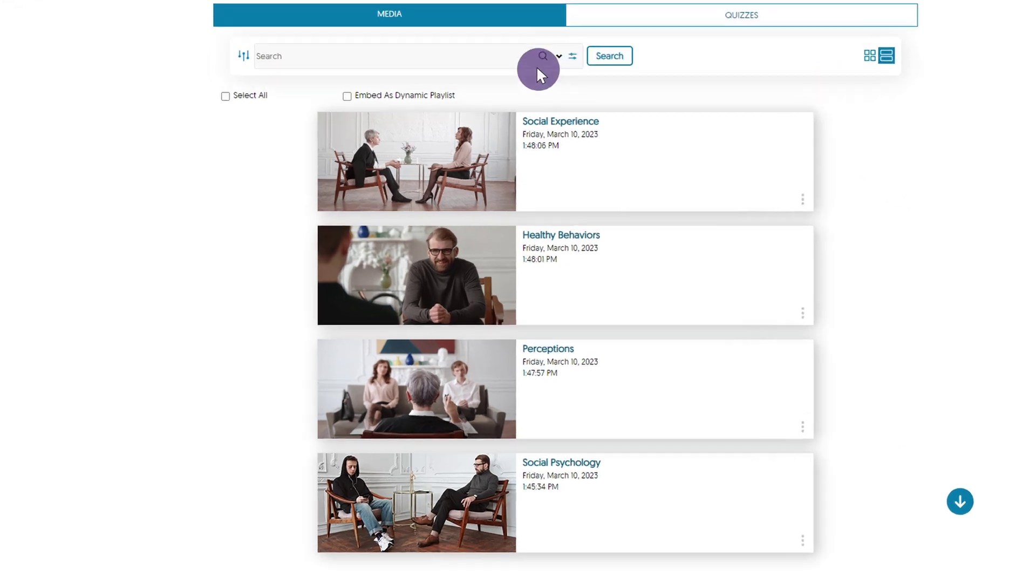
{"action": "left_click", "coordinate": [497, 33]}
{"action": "type", "text": "Healthy Behaviors"}
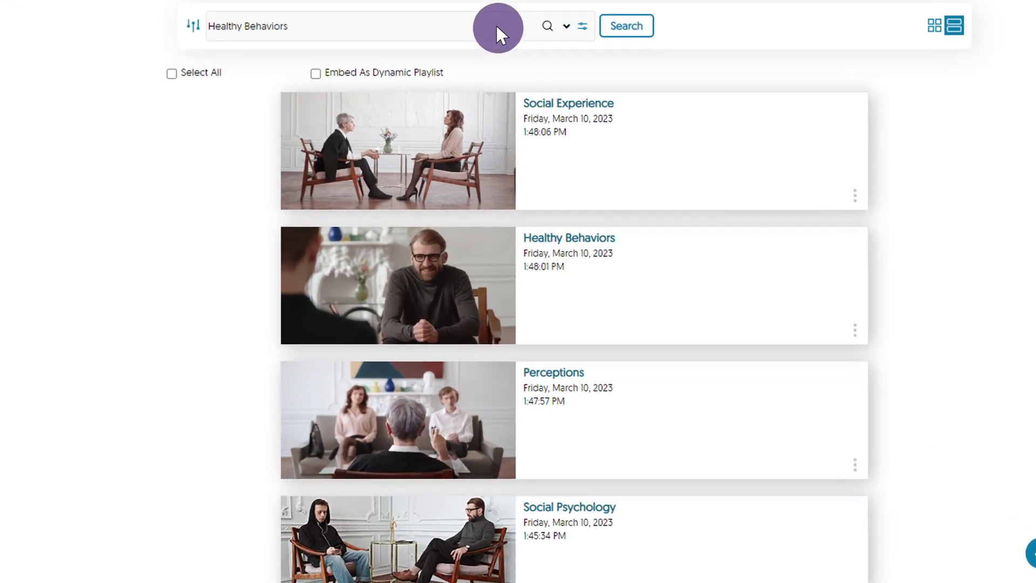
{"action": "left_click", "coordinate": [582, 25]}
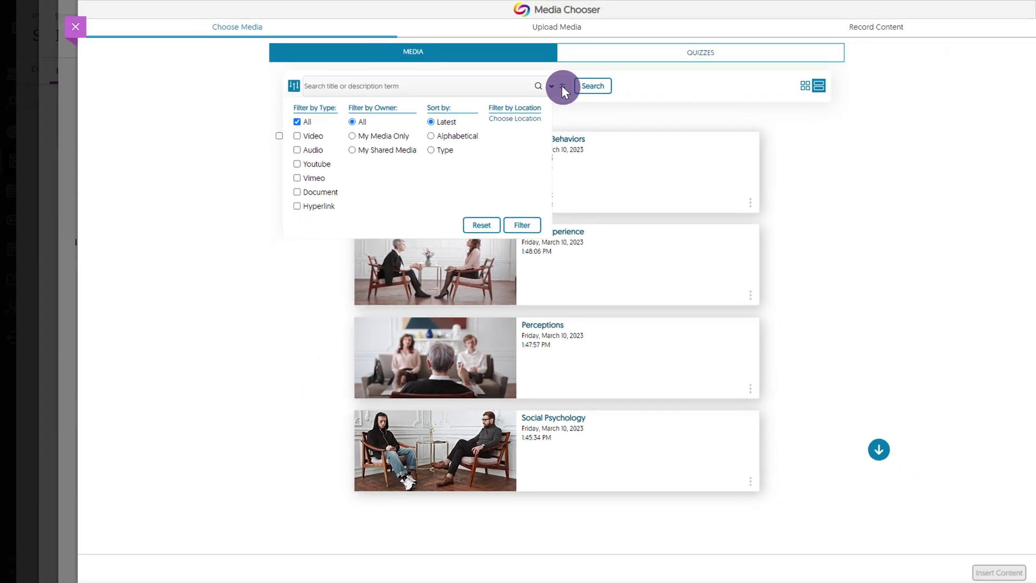
{"action": "left_click", "coordinate": [556, 27]}
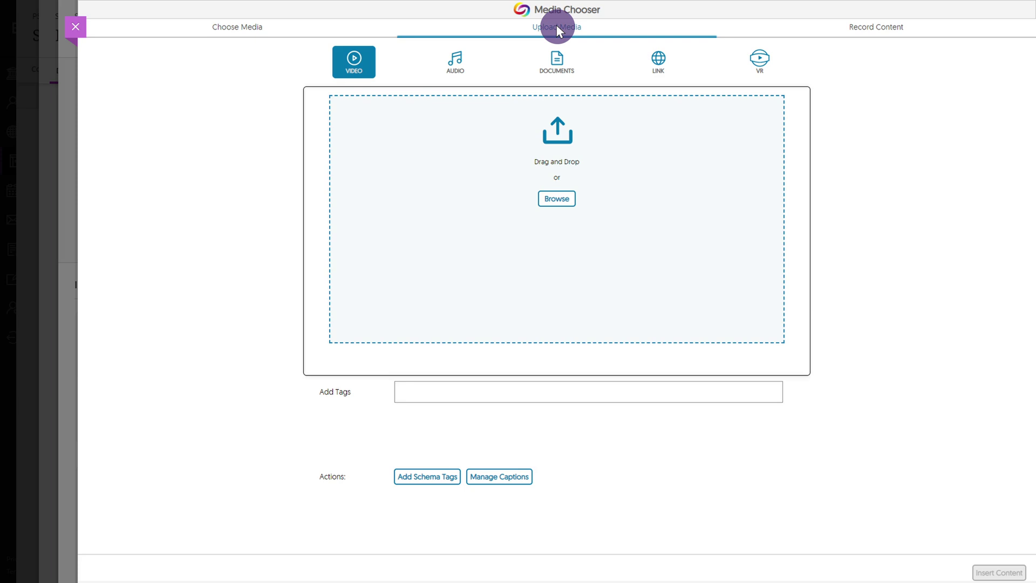
Record a 'Statistics Presentation' video with Browser Capture Studio and upload it to the media list.
{"action": "left_click", "coordinate": [875, 30]}
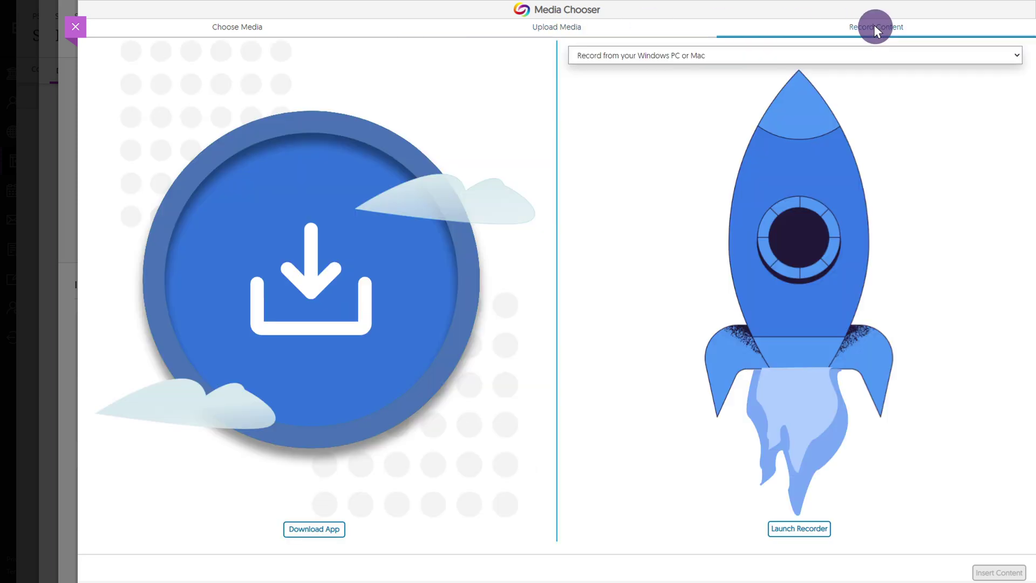
{"action": "left_click", "coordinate": [795, 528]}
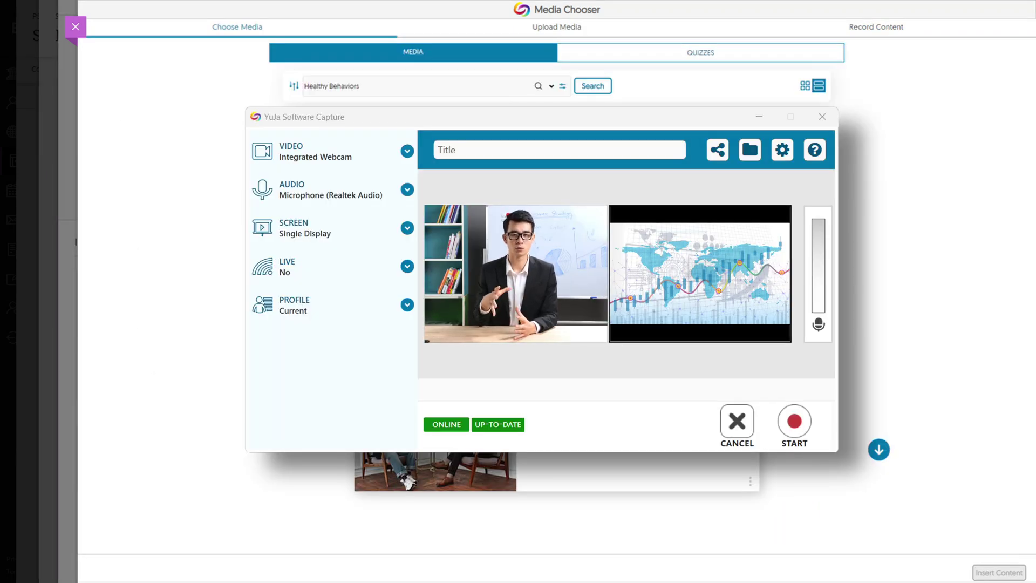
{"action": "left_click", "coordinate": [1016, 55]}
{"action": "left_click", "coordinate": [1016, 79]}
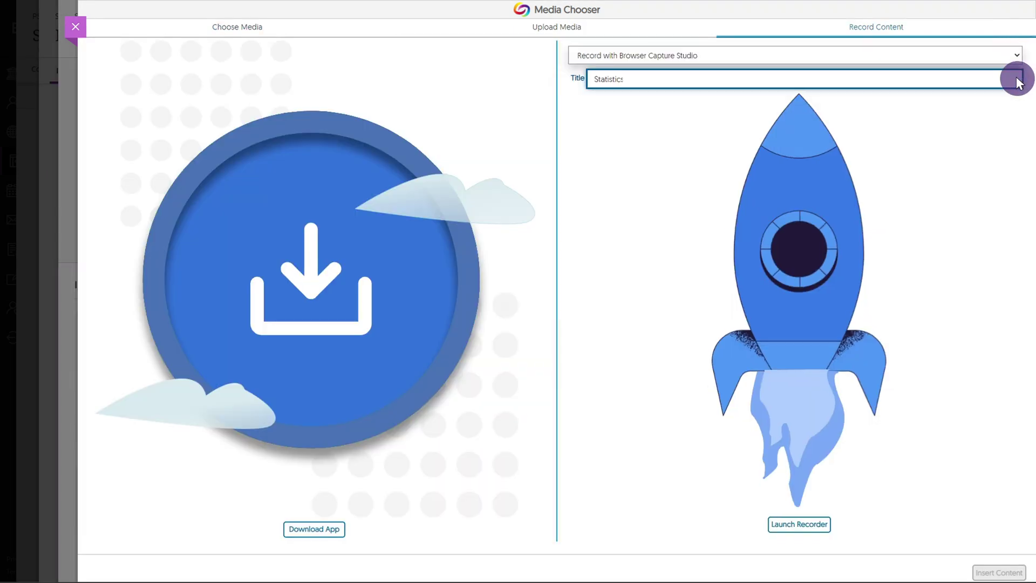
{"action": "left_click", "coordinate": [797, 526]}
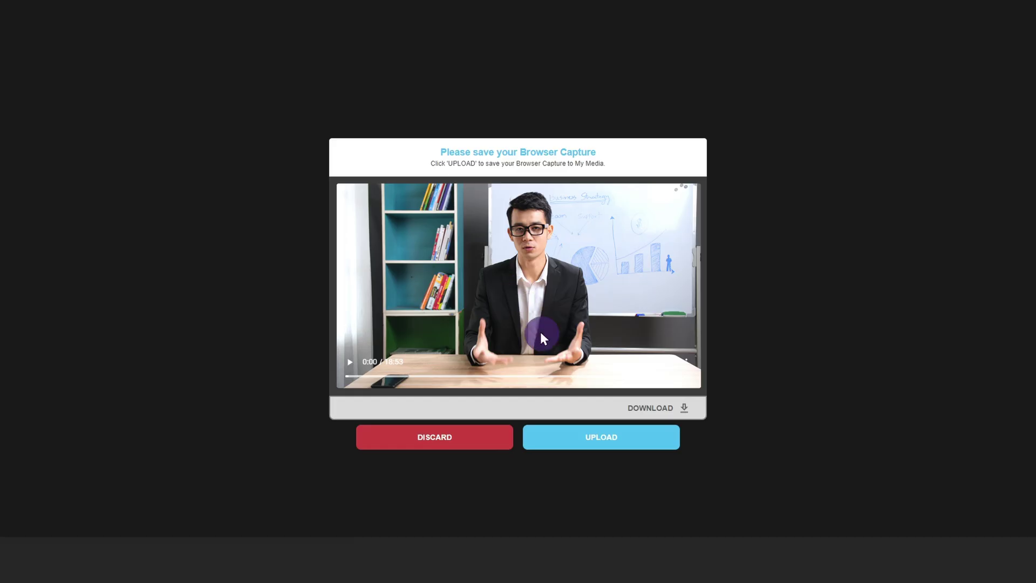
{"action": "left_click", "coordinate": [600, 436]}
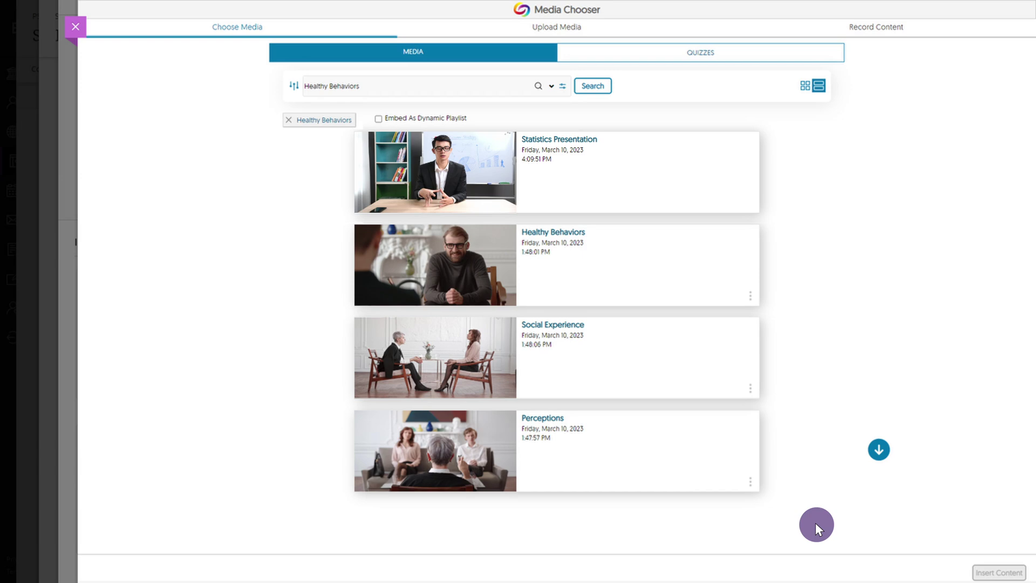
Select the Healthy Behaviors and Social Experience videos, insert them, and confirm the Content Market item.
{"action": "left_click", "coordinate": [632, 262]}
{"action": "left_click", "coordinate": [633, 354]}
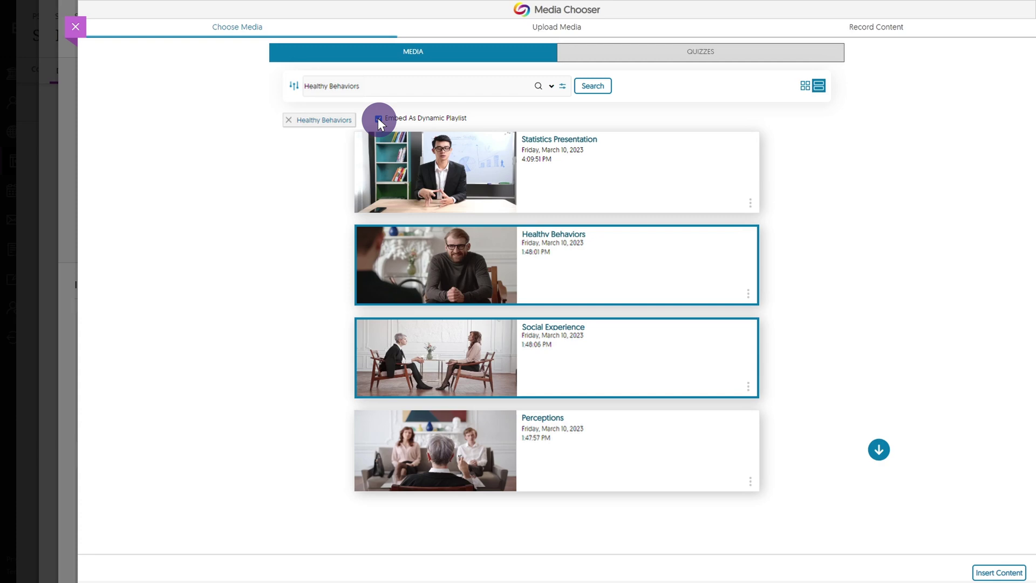
{"action": "left_click", "coordinate": [997, 571]}
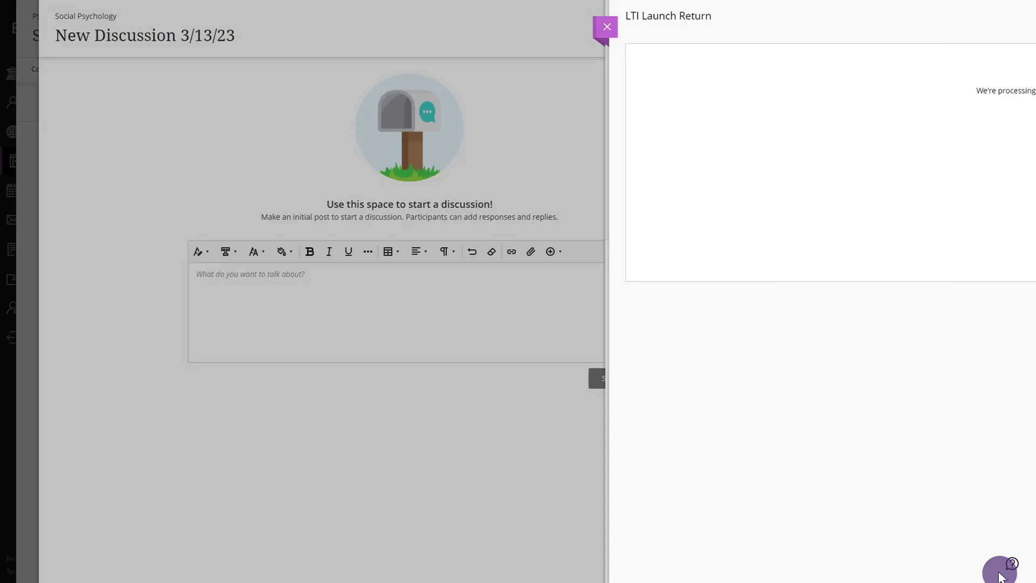
{"action": "left_click", "coordinate": [605, 334]}
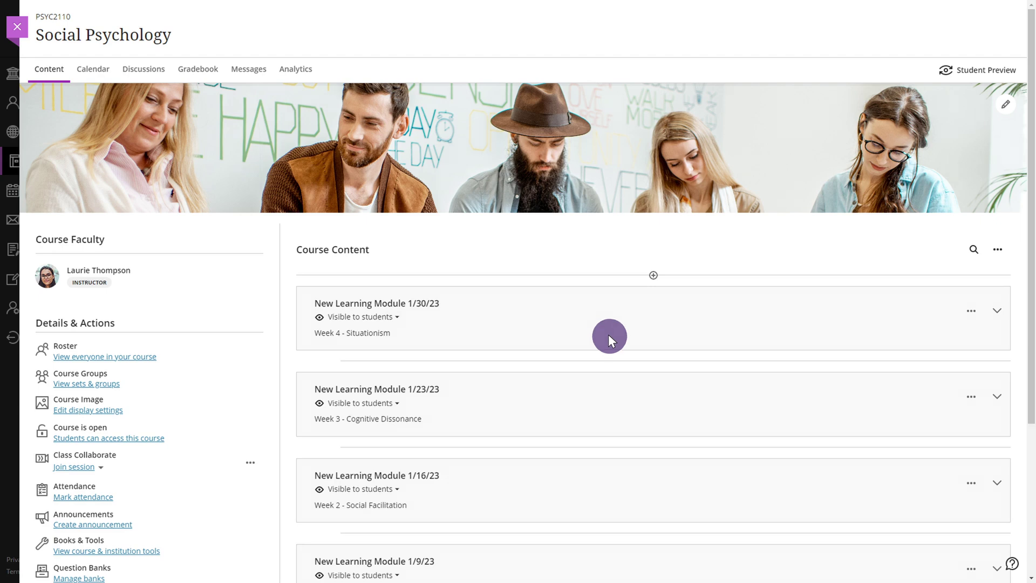
Launch the YuJa Hudson Media Chooser through the Course Content options menu and Content Market.
{"action": "left_click", "coordinate": [997, 249]}
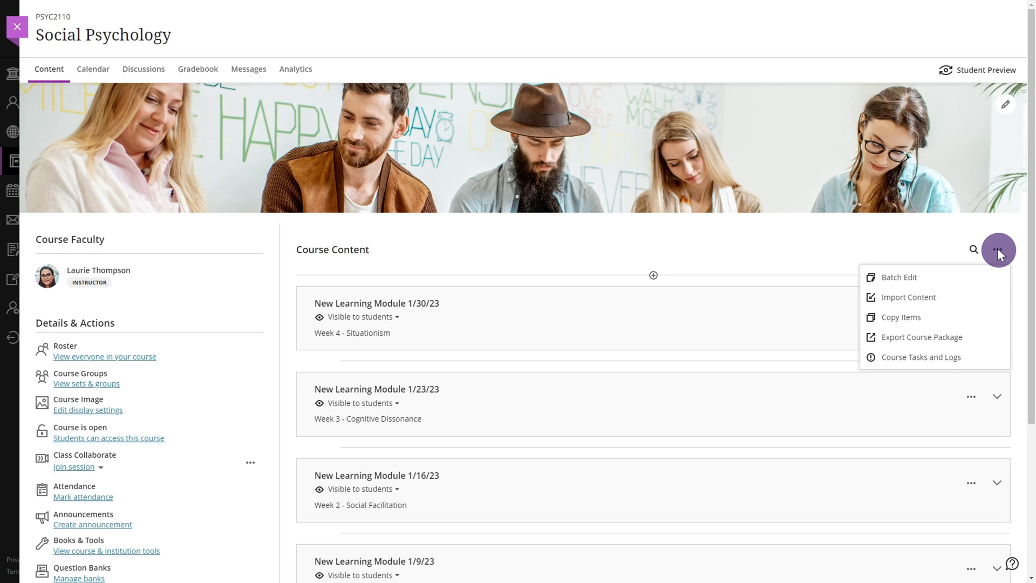
{"action": "left_click", "coordinate": [907, 296]}
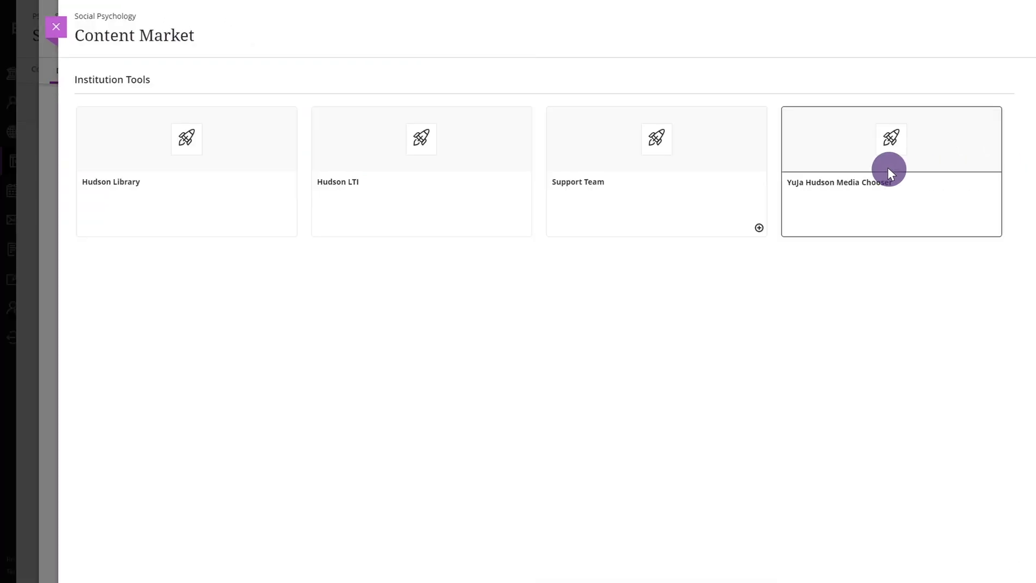
{"action": "left_click", "coordinate": [888, 170]}
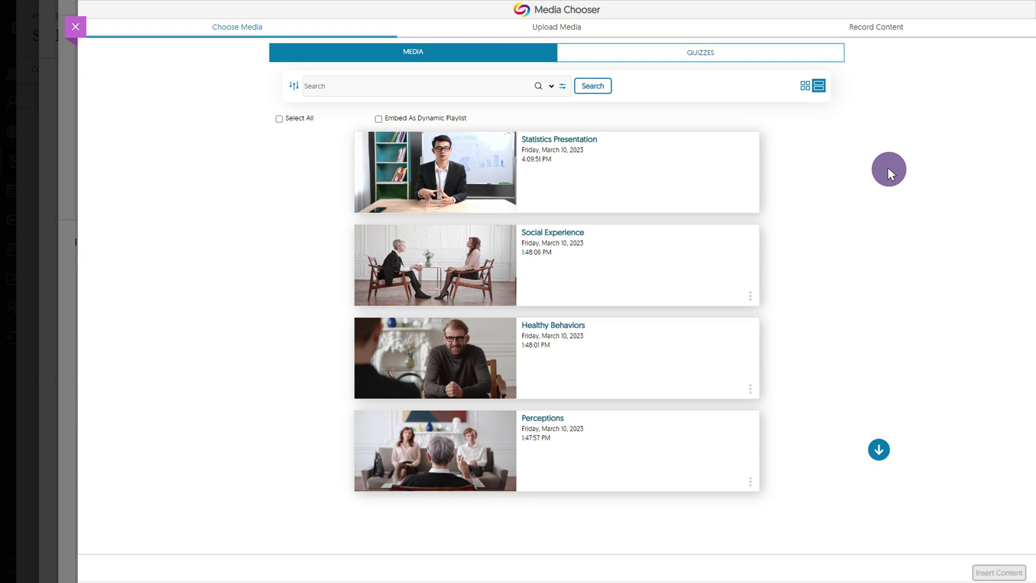
Pick Group Processes Quiz from the Quizzes list.
{"action": "left_click", "coordinate": [699, 54]}
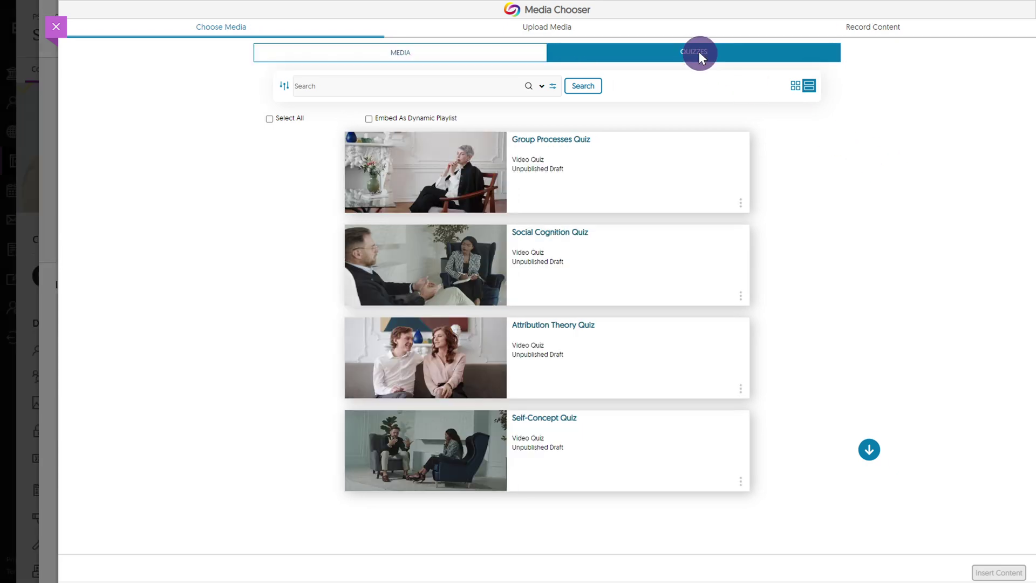
{"action": "left_click", "coordinate": [608, 166]}
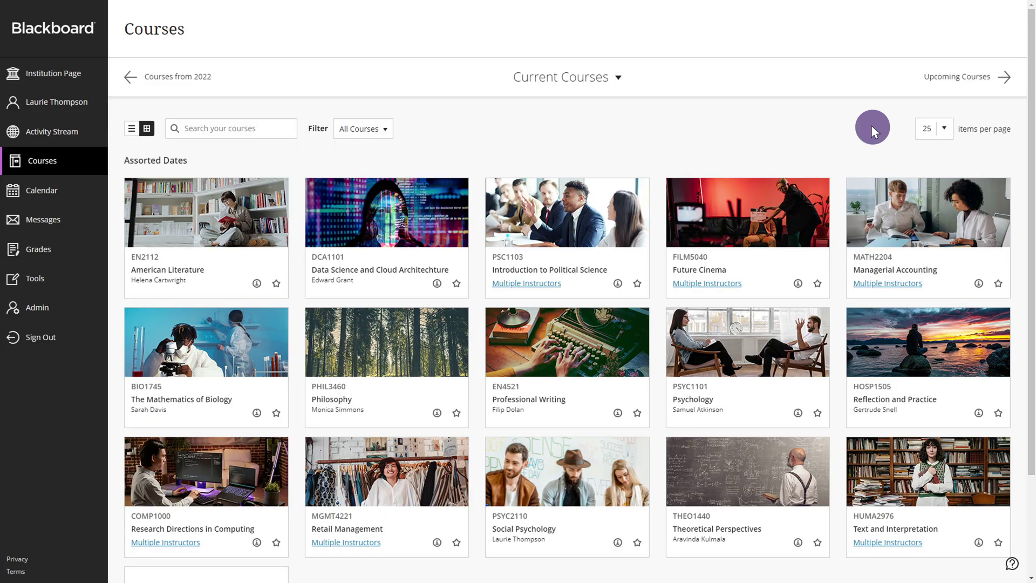
View the Group Processes Quiz scores for 12 students in Social Psychology's Gradebook.
{"action": "left_click", "coordinate": [570, 496]}
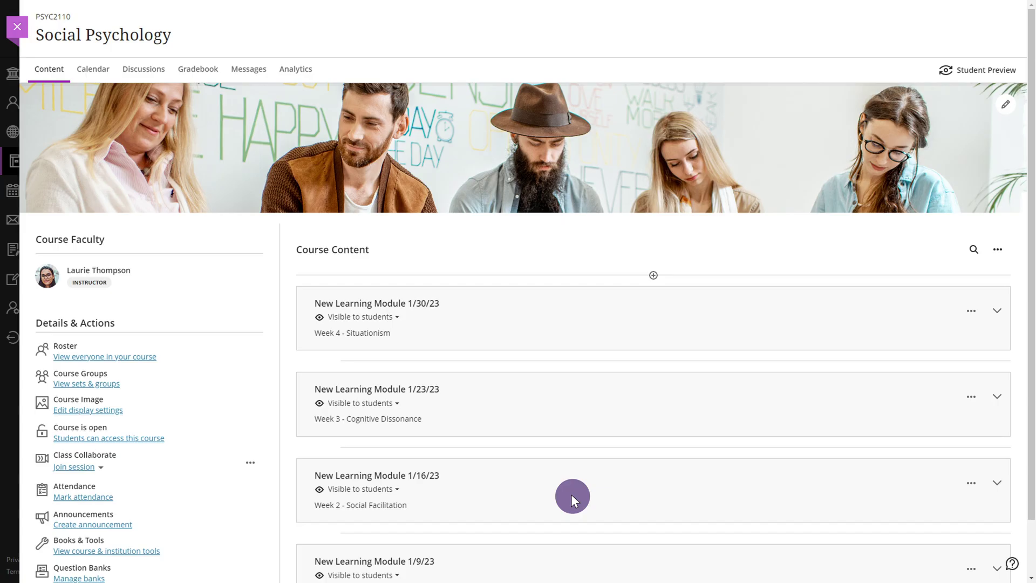
{"action": "left_click", "coordinate": [196, 68]}
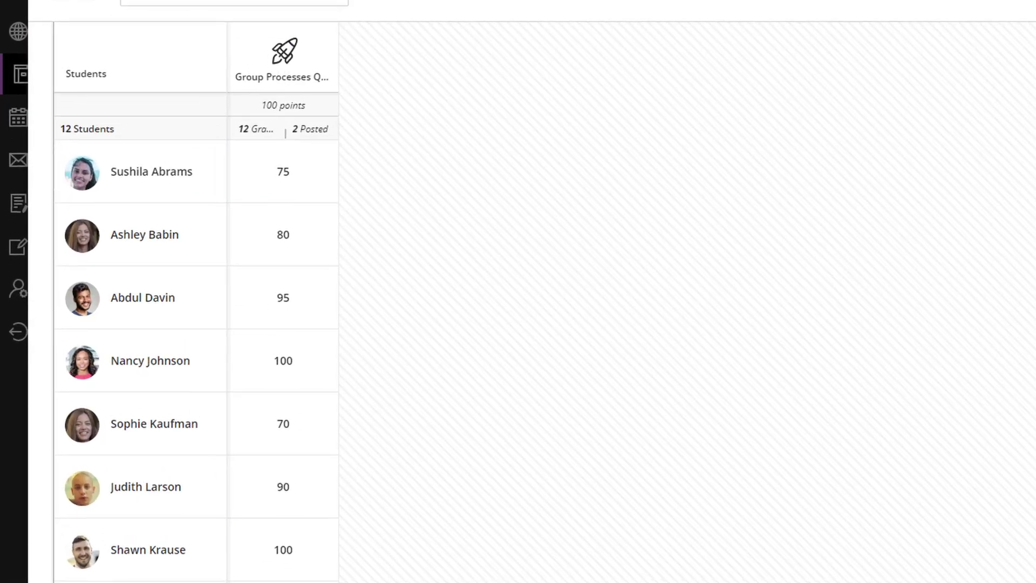